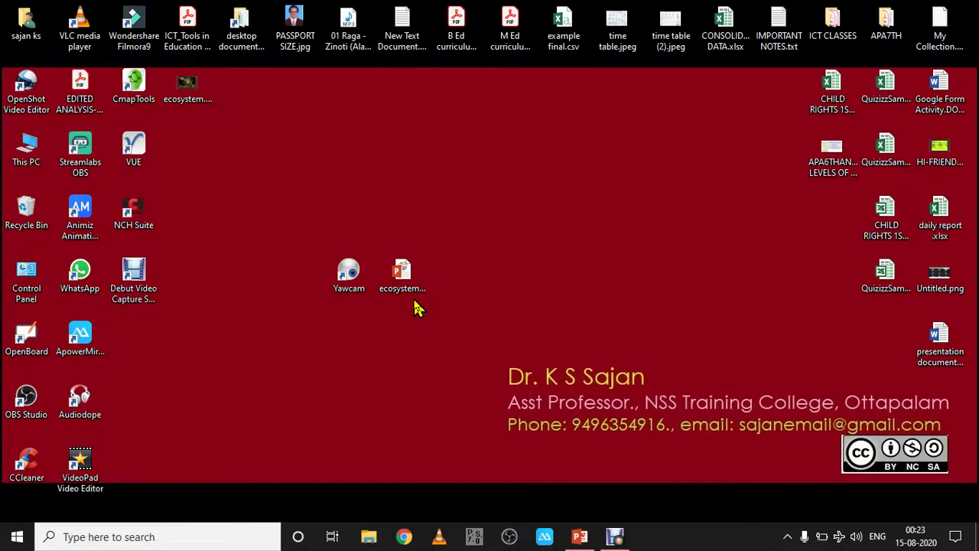
Step: Switch to the ecosystem.pptx presentation in PowerPoint, return to the first slides in the thumbnails and locate the Screen Recording command
{"action": "left_click", "coordinate": [579, 537]}
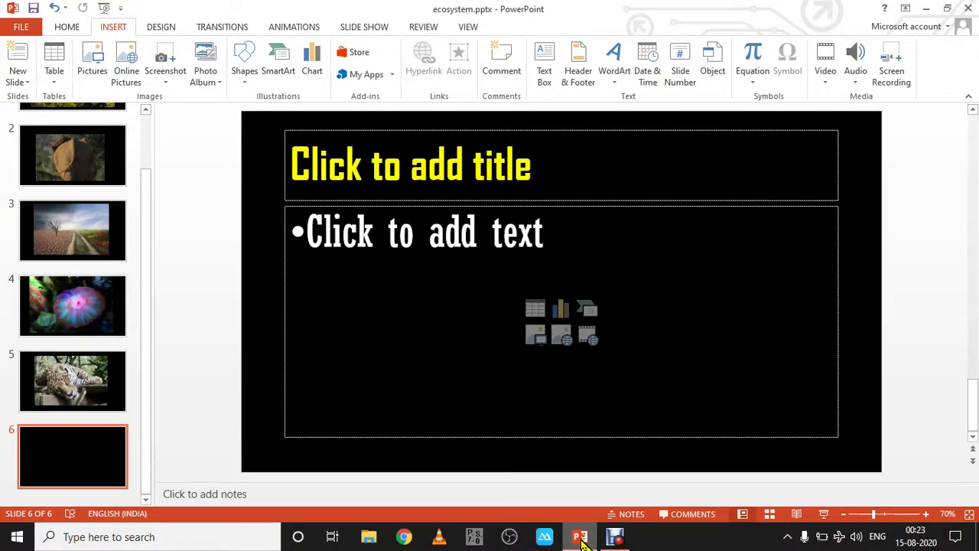
{"action": "left_click_drag", "start_coordinate": [144, 256], "coordinate": [153, 145]}
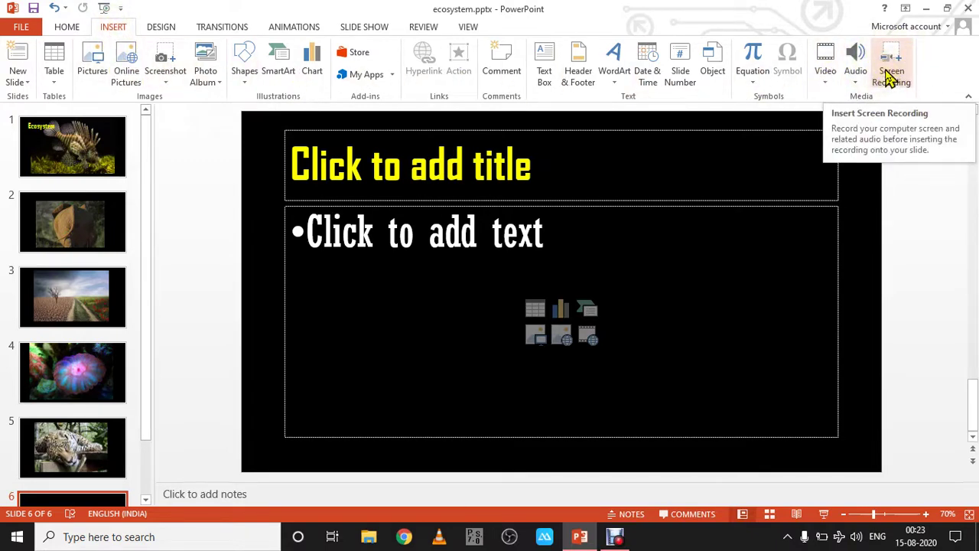
{"action": "left_click", "coordinate": [891, 77]}
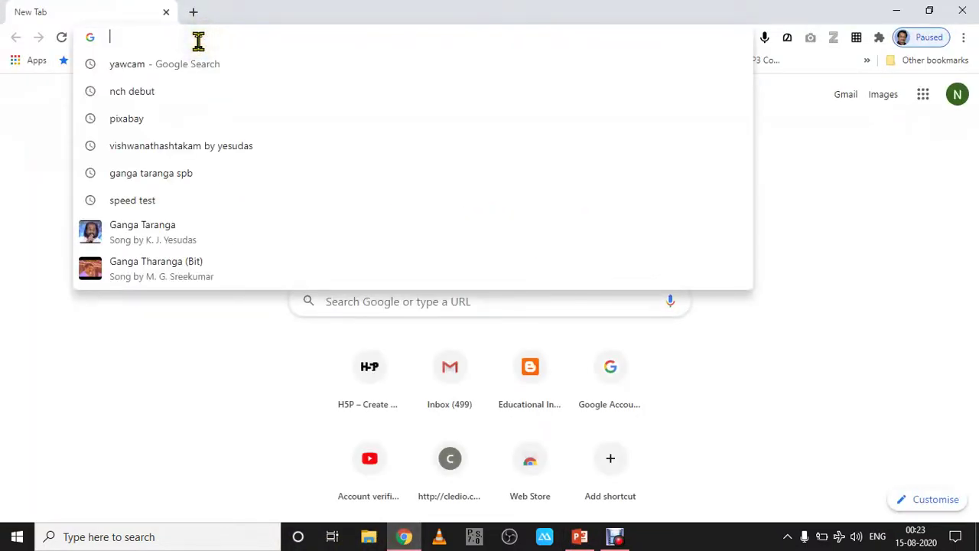
Step: Search the web for yawcam in Chrome, view the site's Download page and close the browser
{"action": "type", "text": "yaw"}
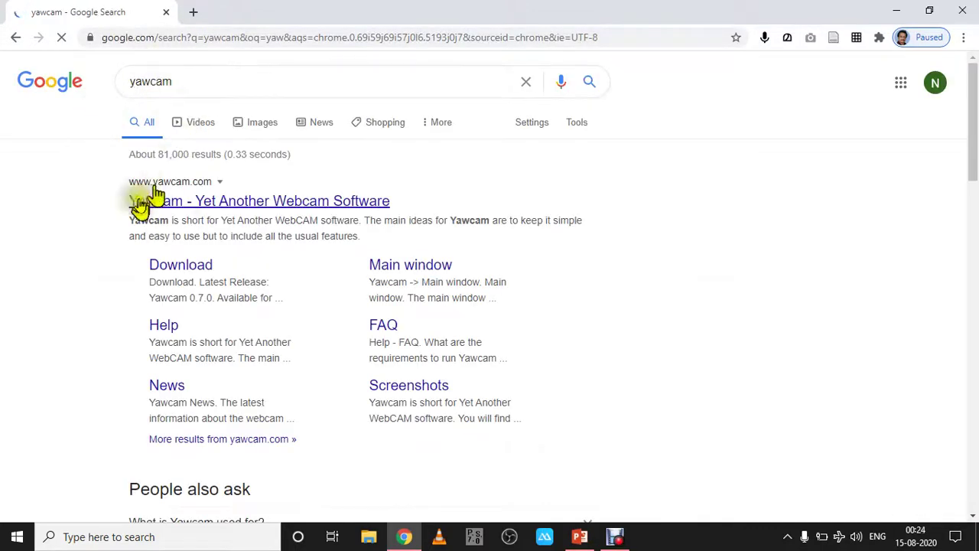
{"action": "left_click", "coordinate": [180, 263]}
{"action": "left_click", "coordinate": [962, 10]}
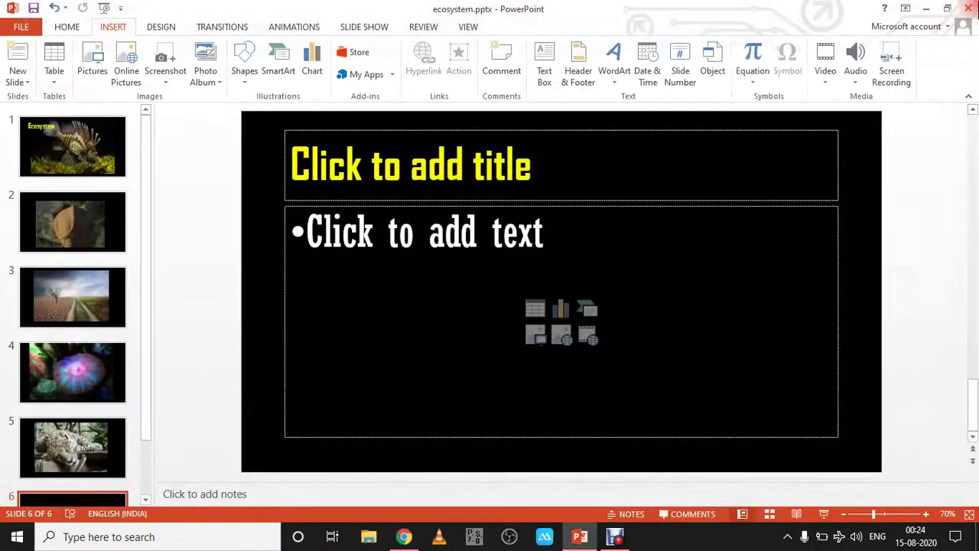
Step: Clear the presentation off the desktop and launch Yawcam
{"action": "left_click", "coordinate": [964, 10]}
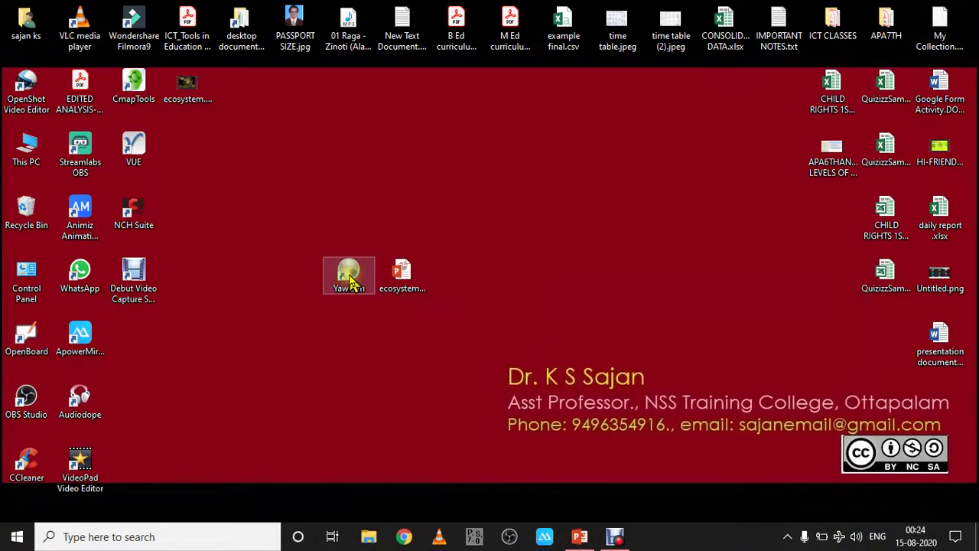
{"action": "double_click", "coordinate": [351, 283]}
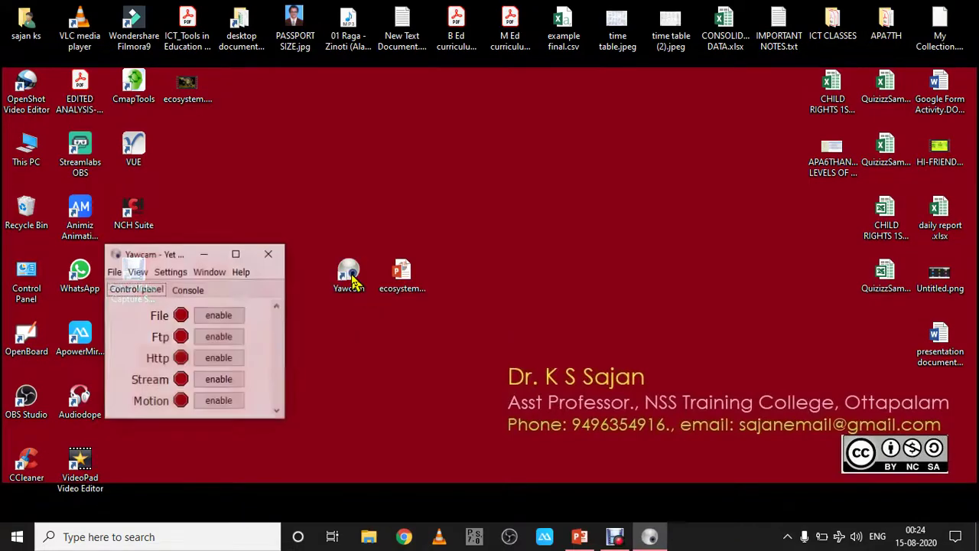
{"action": "left_click", "coordinate": [299, 304]}
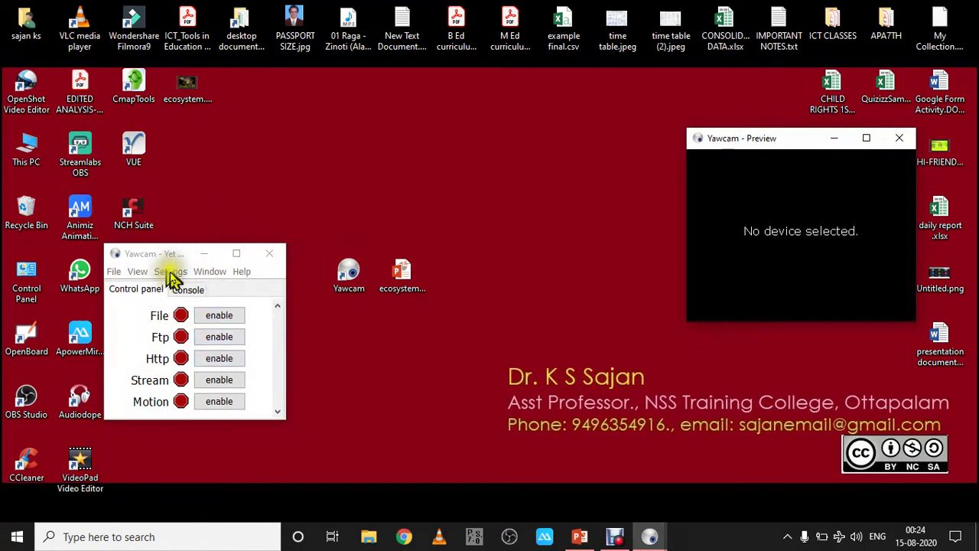
Step: Change the Yawcam preview's device to HP TrueVision HD
{"action": "left_click", "coordinate": [139, 272]}
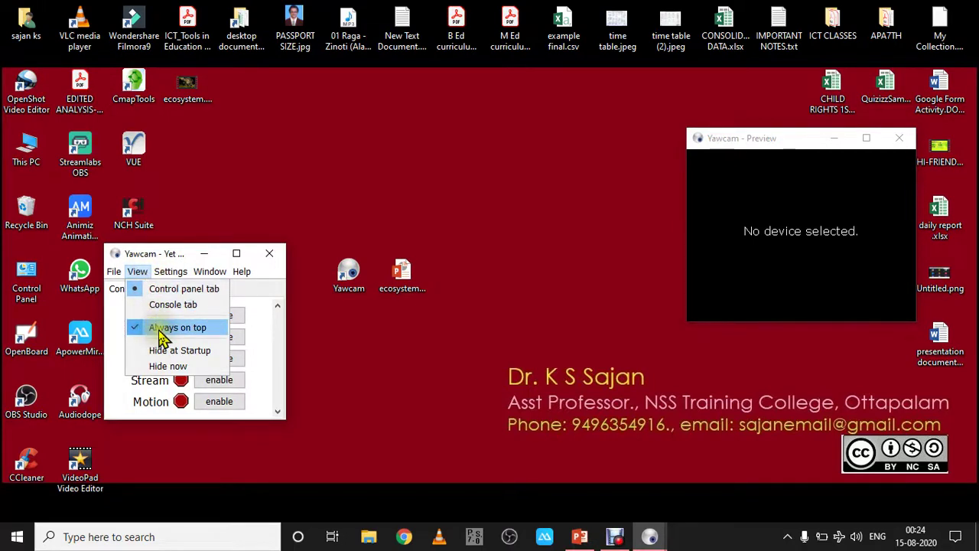
{"action": "left_click", "coordinate": [793, 202]}
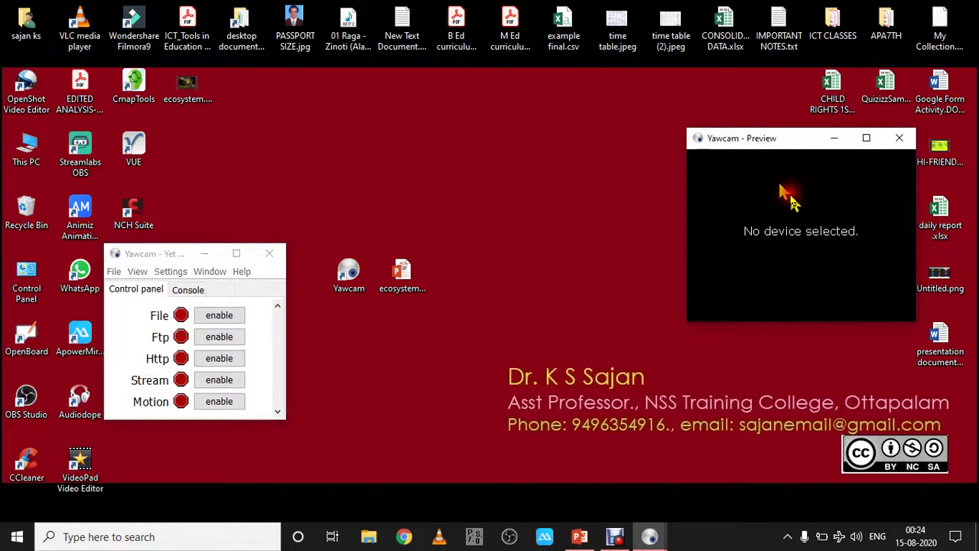
{"action": "right_click", "coordinate": [792, 201]}
{"action": "mouse_move", "coordinate": [844, 214]}
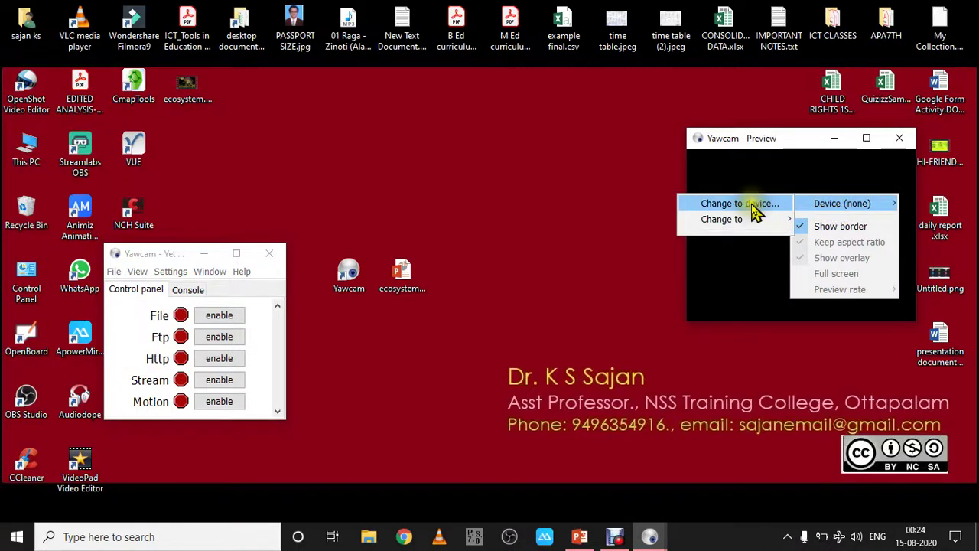
{"action": "mouse_move", "coordinate": [734, 220]}
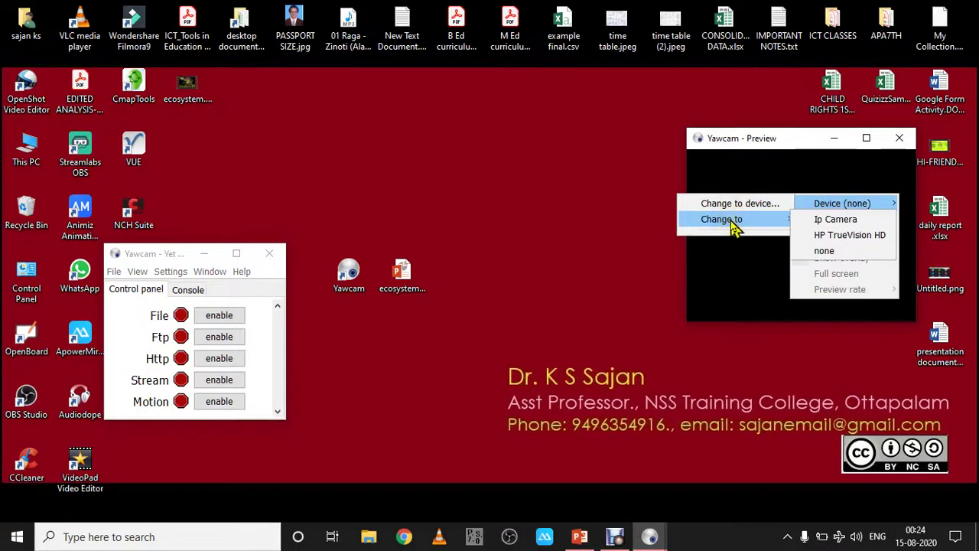
{"action": "left_click", "coordinate": [841, 238]}
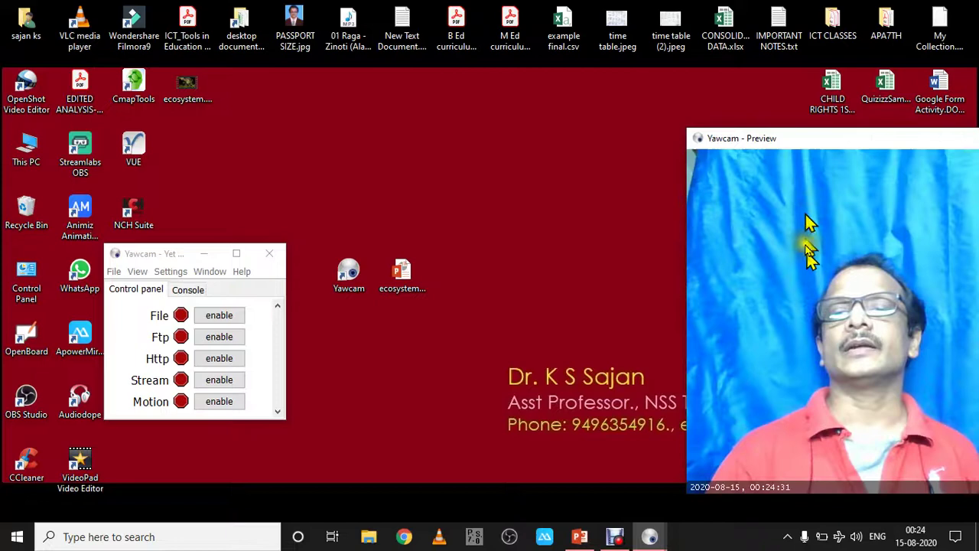
Step: Shrink the webcam preview to less than half its width, hide its border and place it near the desktop's lower-right corner
{"action": "left_click_drag", "start_coordinate": [824, 140], "coordinate": [532, 120]}
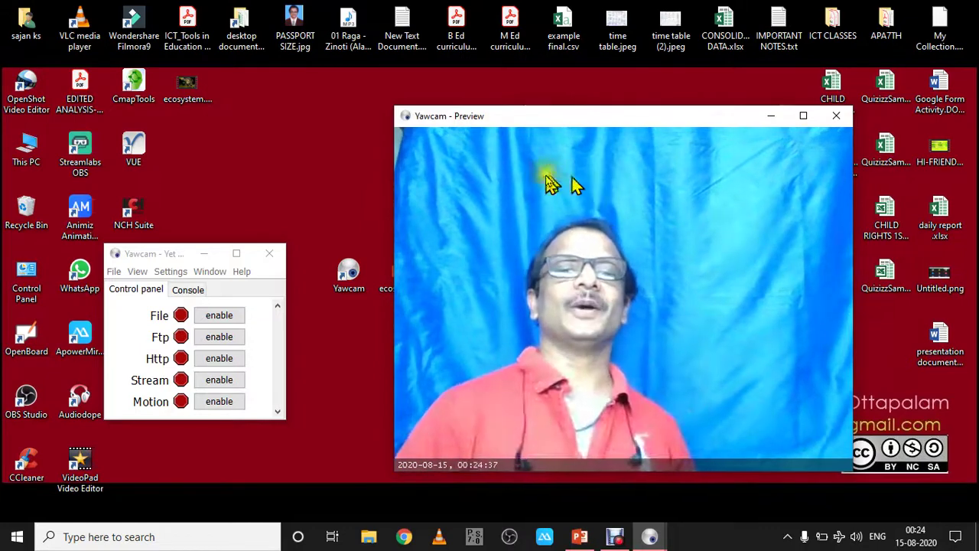
{"action": "left_click_drag", "start_coordinate": [392, 104], "coordinate": [648, 298]}
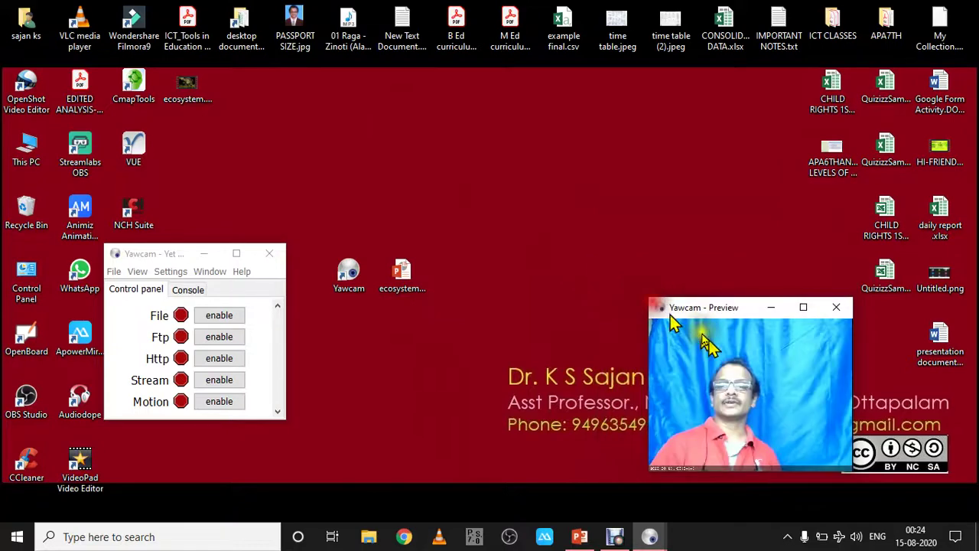
{"action": "right_click", "coordinate": [792, 370]}
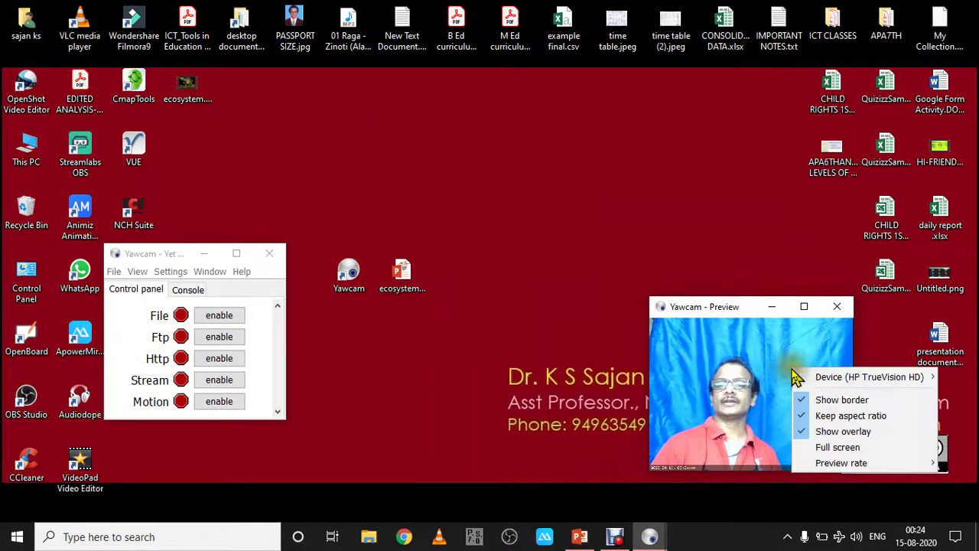
{"action": "left_click", "coordinate": [842, 400]}
{"action": "left_click_drag", "start_coordinate": [792, 388], "coordinate": [876, 427]}
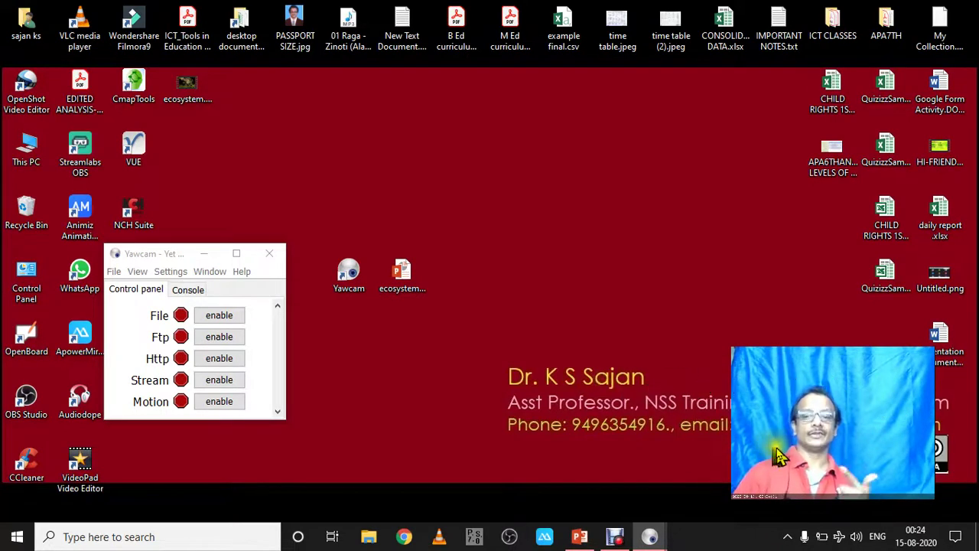
Step: Switch to the PowerPoint presentation, minimize the Yawcam control window and nudge the webcam preview slightly toward the screen edge
{"action": "left_click", "coordinate": [579, 536]}
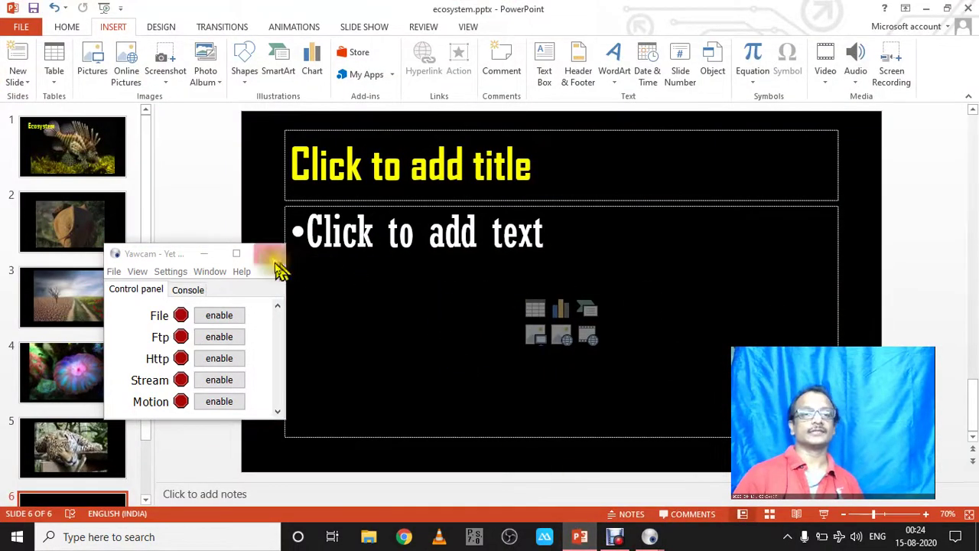
{"action": "left_click", "coordinate": [205, 254]}
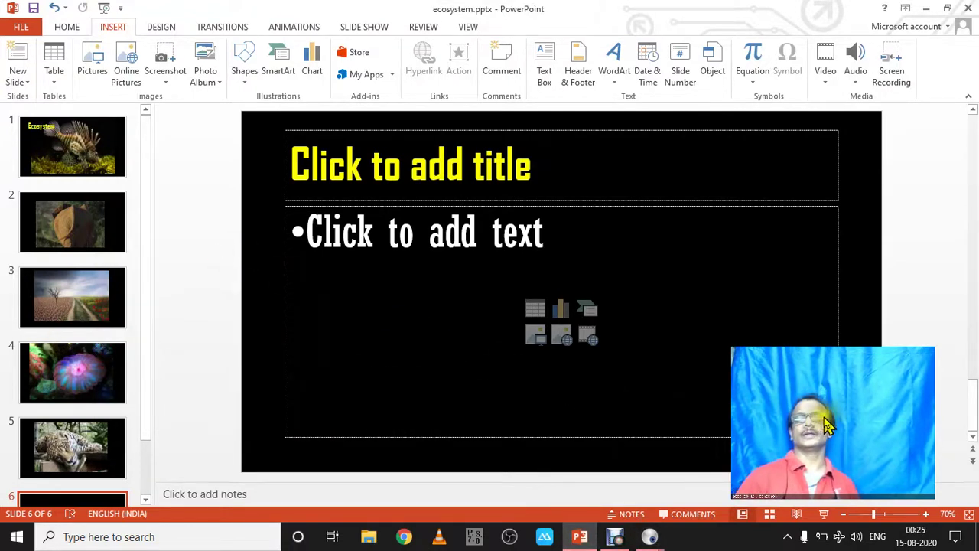
{"action": "mouse_move", "coordinate": [836, 433]}
{"action": "left_mouse_down"}
{"action": "mouse_move", "coordinate": [767, 405]}
{"action": "mouse_move", "coordinate": [785, 399]}
{"action": "mouse_move", "coordinate": [851, 425]}
{"action": "left_mouse_up"}
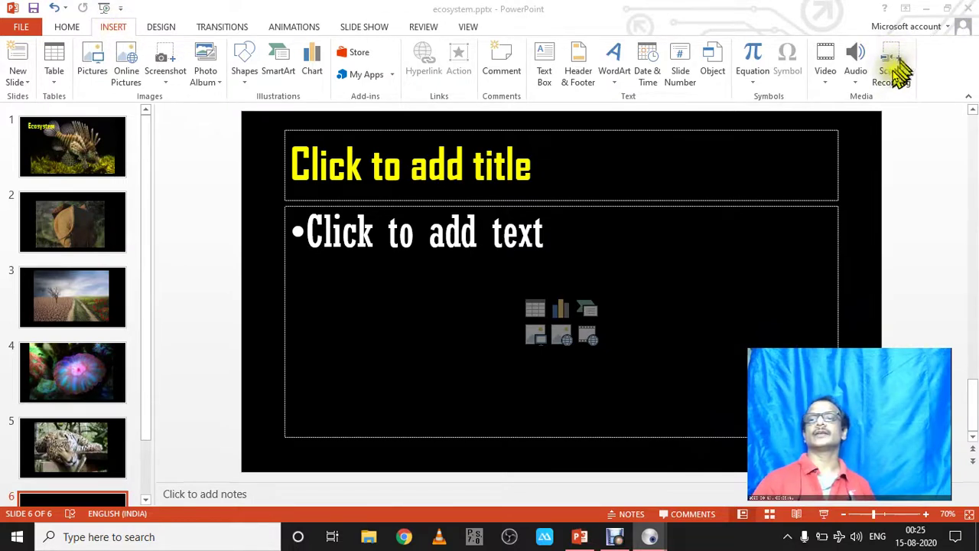
Step: Open PowerPoint's Screen Recording tool and select the whole screen as the recording area
{"action": "left_click", "coordinate": [892, 65]}
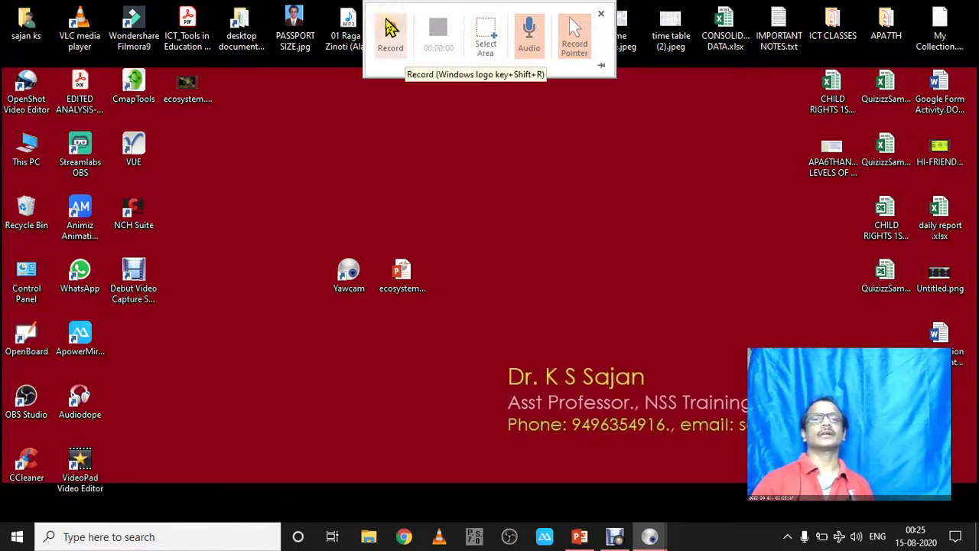
{"action": "left_click", "coordinate": [486, 37]}
{"action": "left_click_drag", "start_coordinate": [4, 3], "coordinate": [972, 524]}
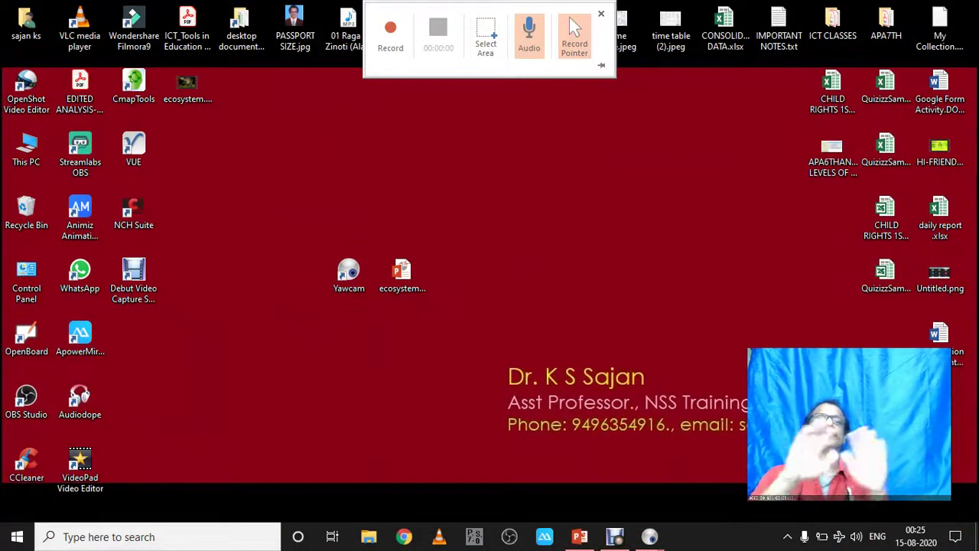
Step: Run the slide show from the Ecosystem slide and place the webcam preview in the lower-right corner over it
{"action": "left_click", "coordinate": [579, 534]}
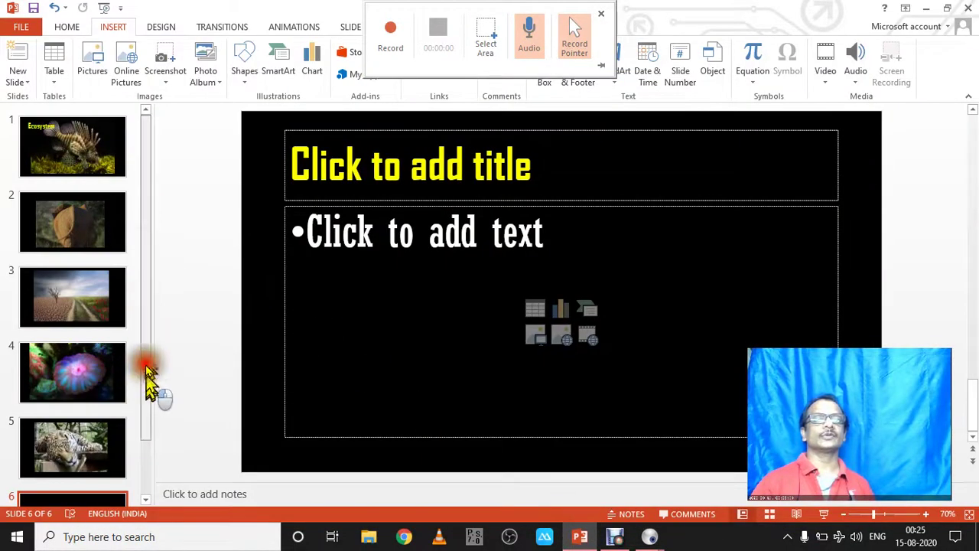
{"action": "left_click", "coordinate": [88, 174]}
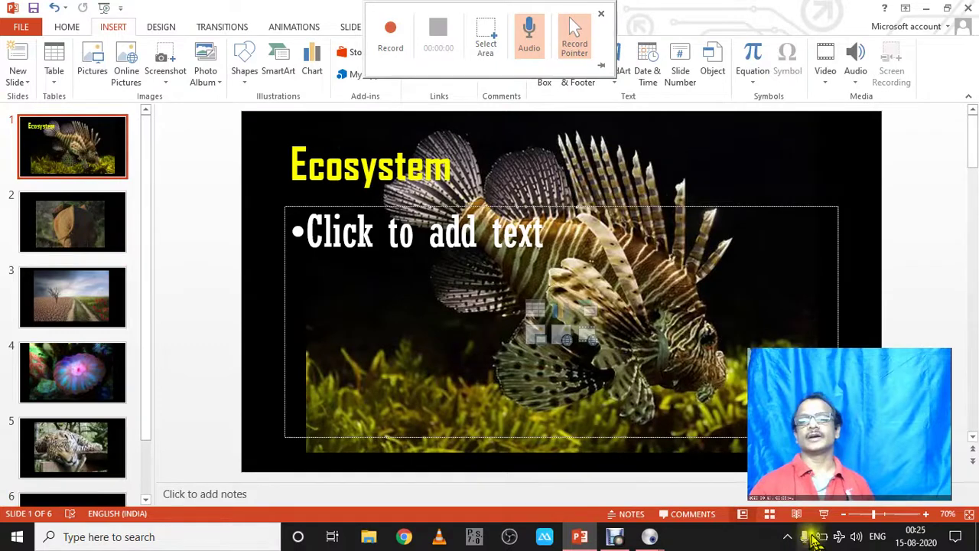
{"action": "left_click", "coordinate": [822, 515]}
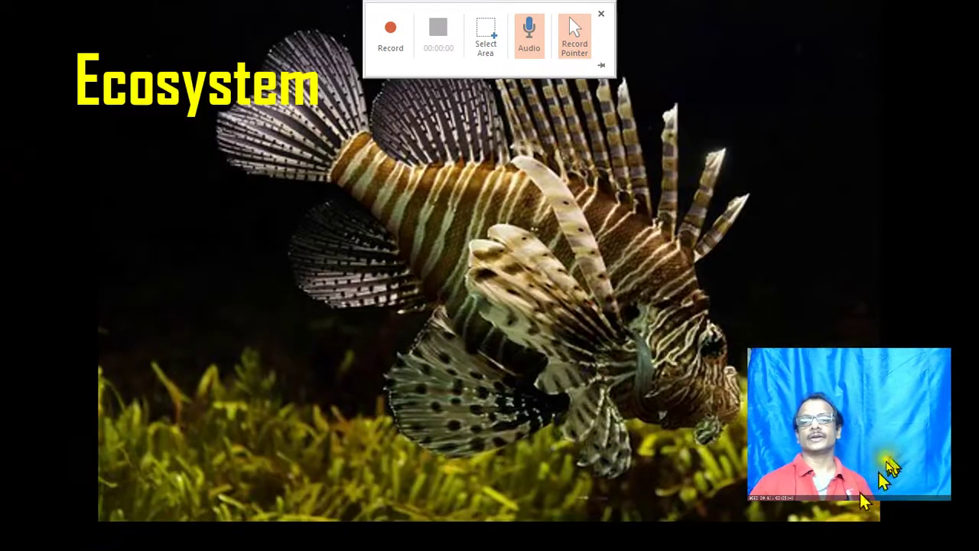
{"action": "left_click_drag", "start_coordinate": [900, 433], "coordinate": [830, 453]}
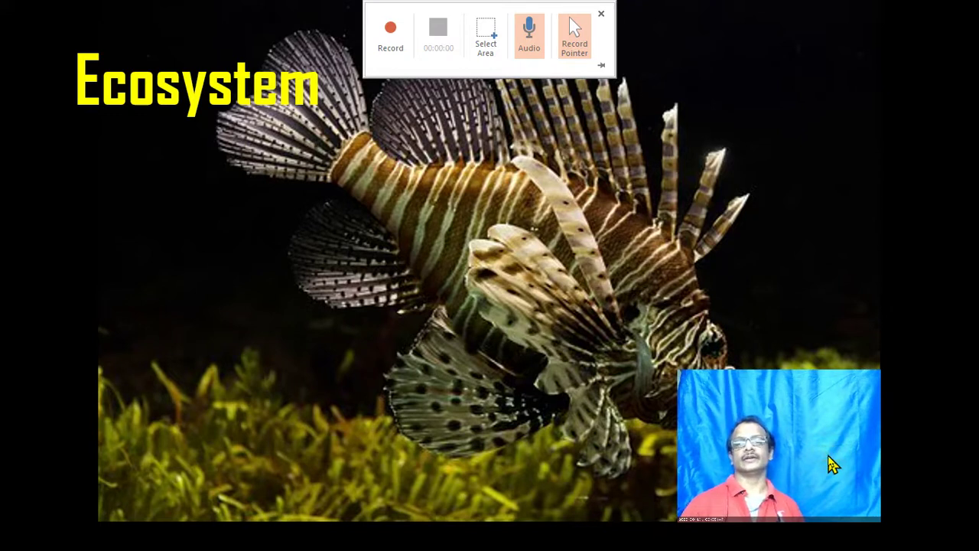
{"action": "left_click_drag", "start_coordinate": [837, 456], "coordinate": [925, 483]}
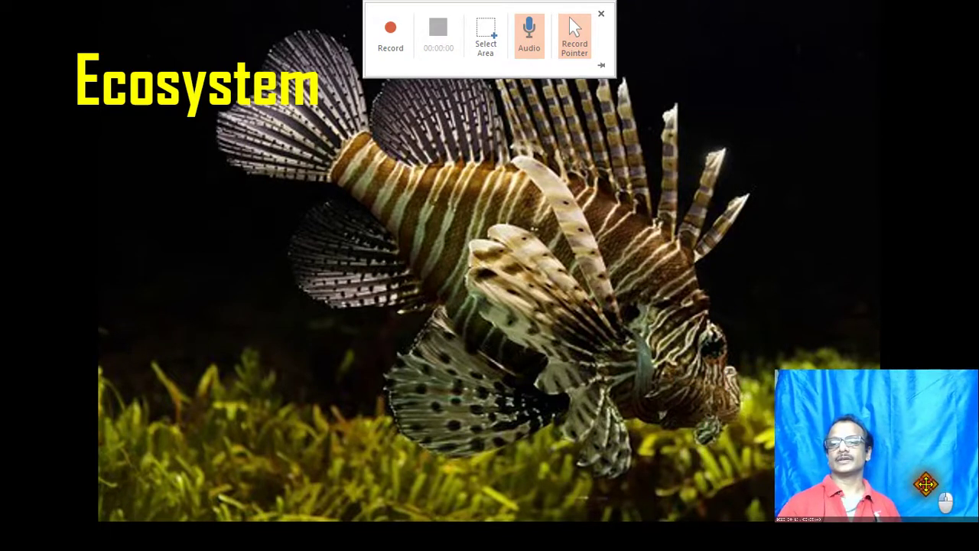
Step: Record the slide show with the webcam overlay, advance to the sea anemone slide and stop the recording
{"action": "left_click", "coordinate": [392, 46]}
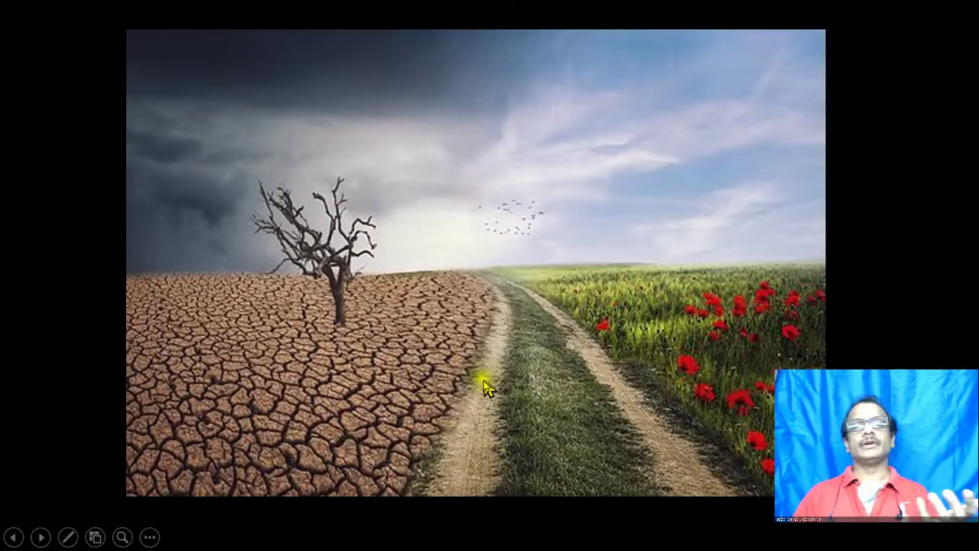
{"action": "left_click", "coordinate": [487, 387]}
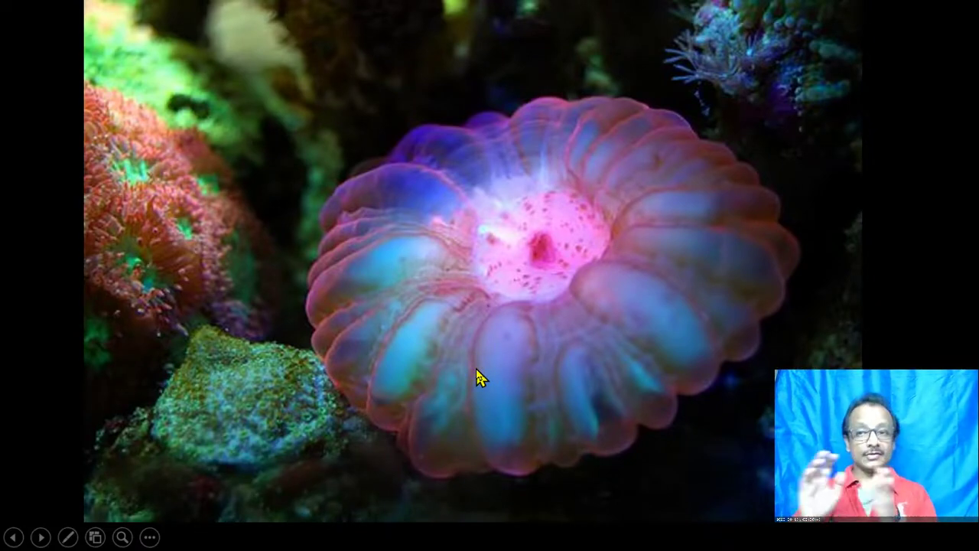
{"action": "mouse_move", "coordinate": [498, 9]}
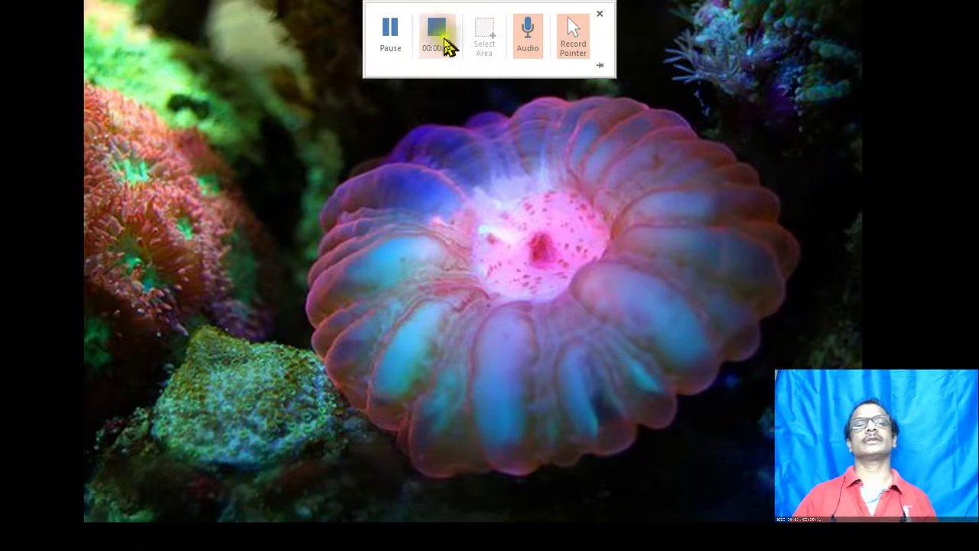
{"action": "left_click", "coordinate": [437, 37]}
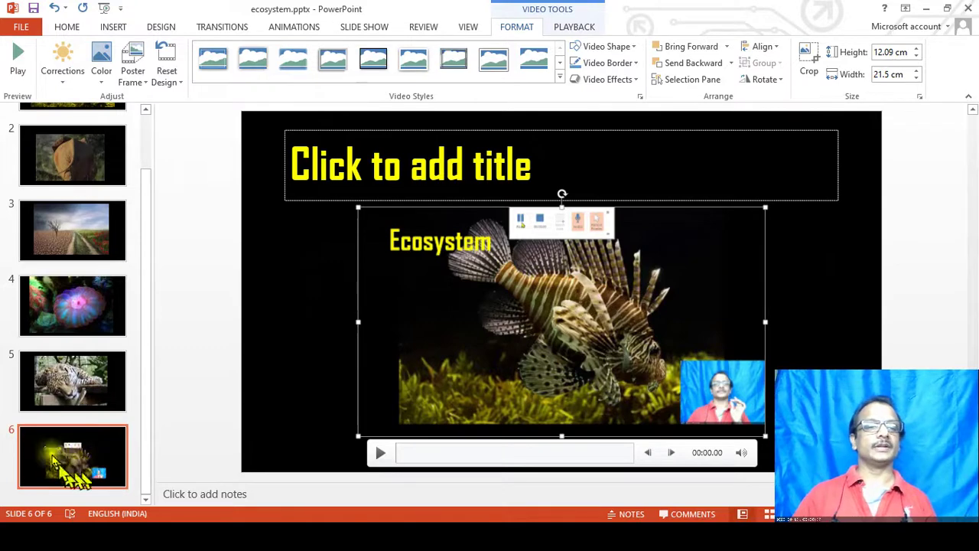
Step: Shift the recorded video toward the slide's left side and save it as testfile.mp4 on the Desktop
{"action": "left_click_drag", "start_coordinate": [448, 341], "coordinate": [393, 336]}
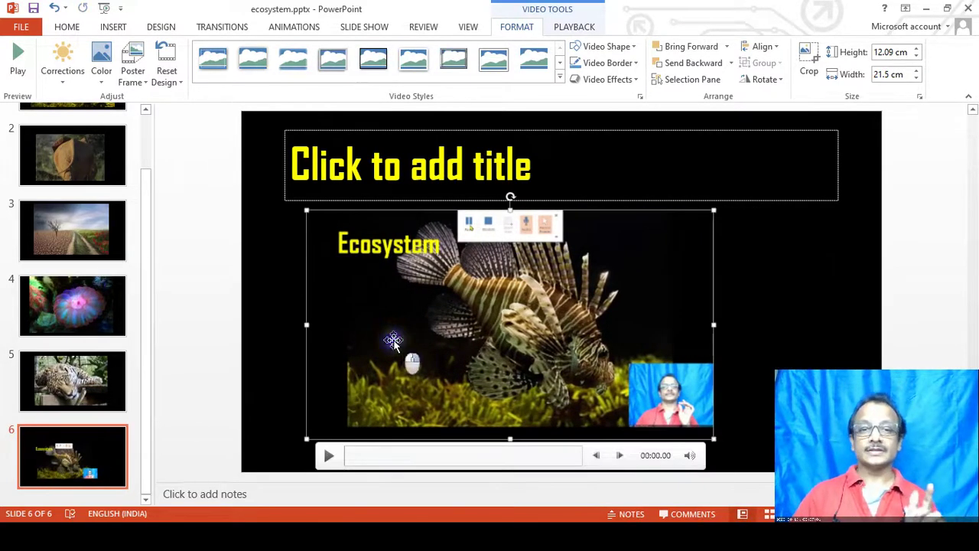
{"action": "right_click", "coordinate": [393, 341]}
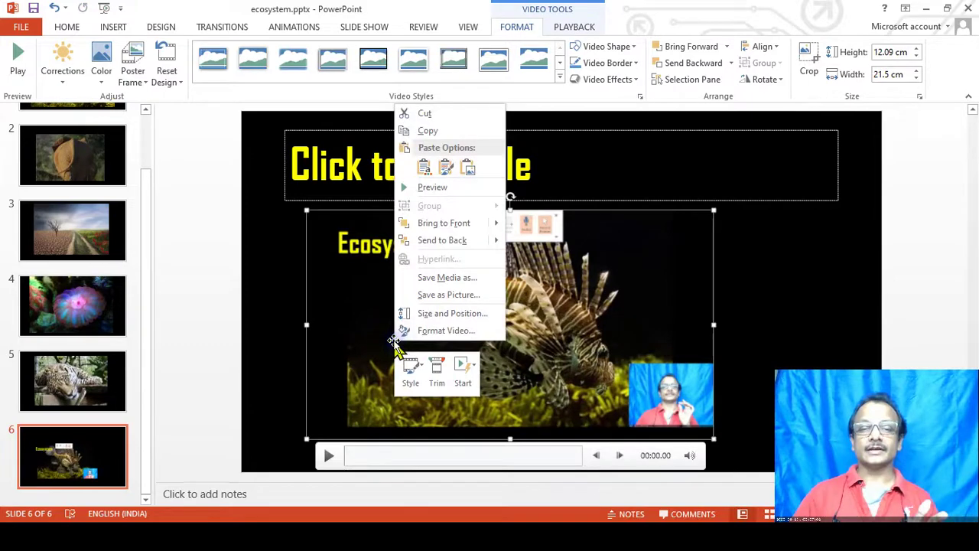
{"action": "left_click", "coordinate": [444, 277]}
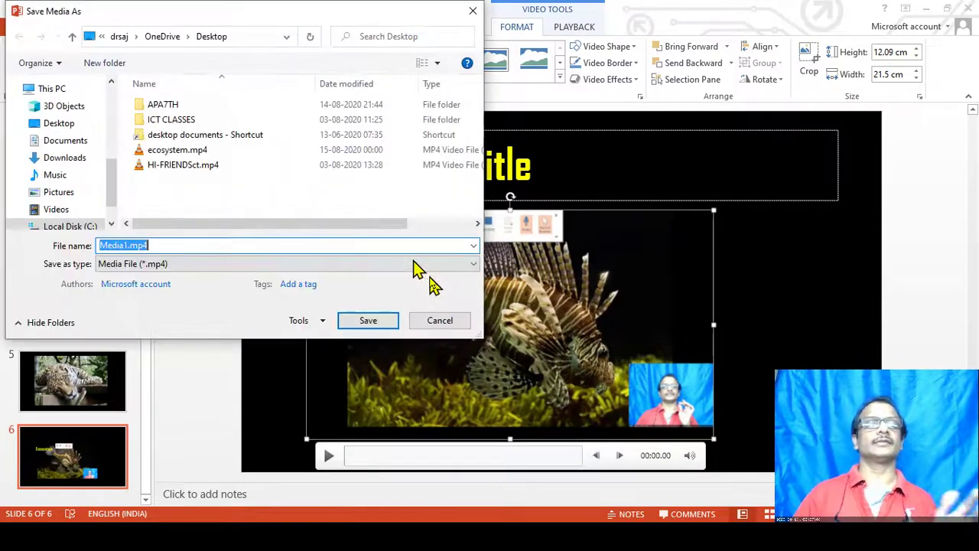
{"action": "left_click", "coordinate": [123, 245]}
{"action": "double_click", "coordinate": [119, 245]}
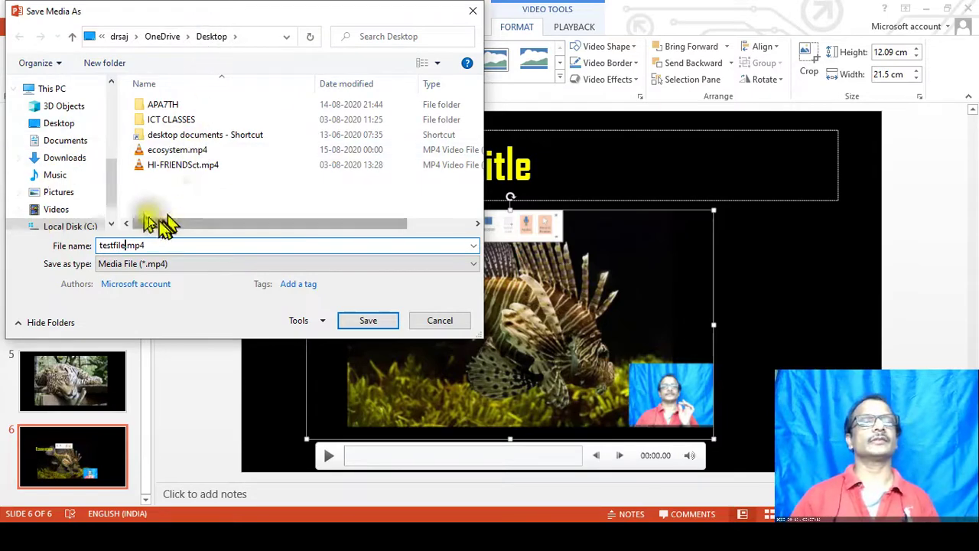
{"action": "left_click", "coordinate": [368, 321]}
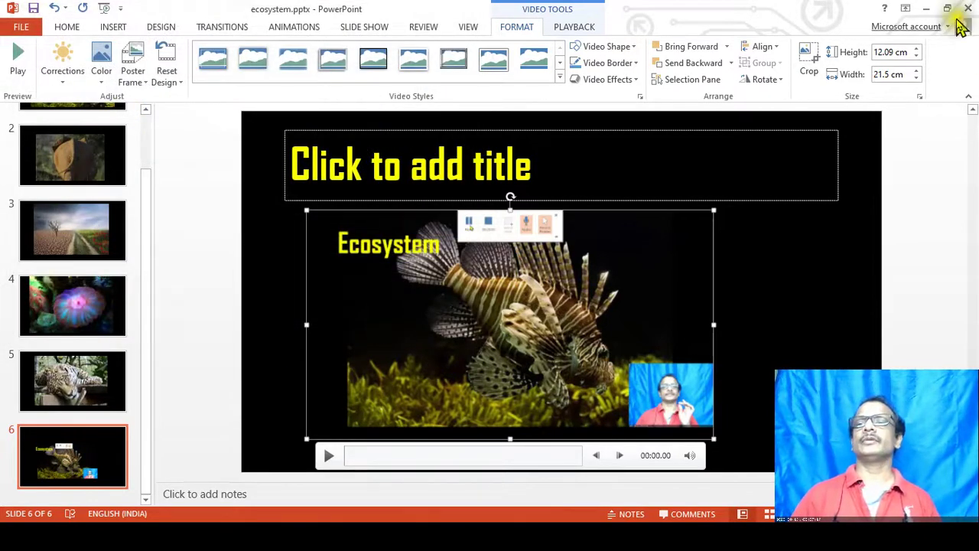
Step: Close the presentation without saving its changes and move testfile.mp4 to an empty area near the middle of the desktop
{"action": "left_click", "coordinate": [968, 7]}
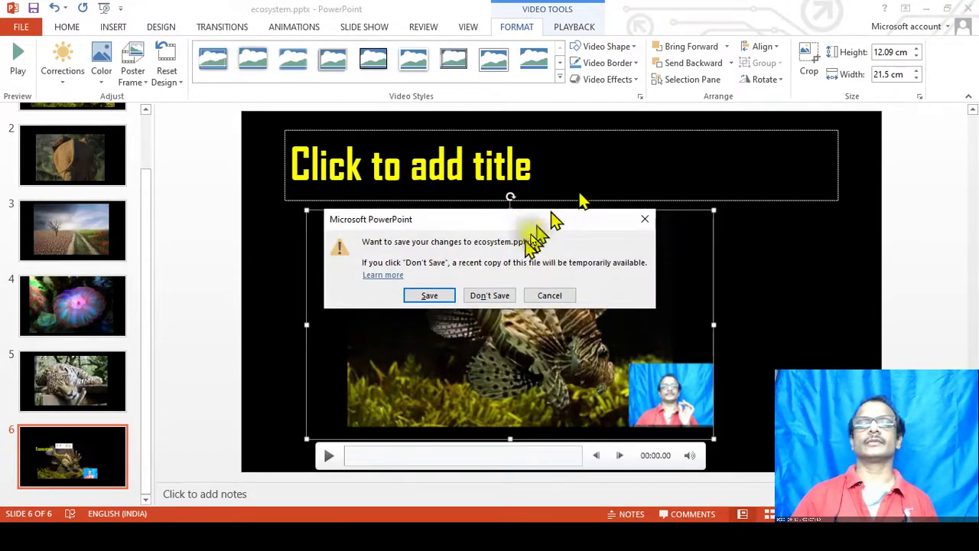
{"action": "left_click", "coordinate": [470, 294]}
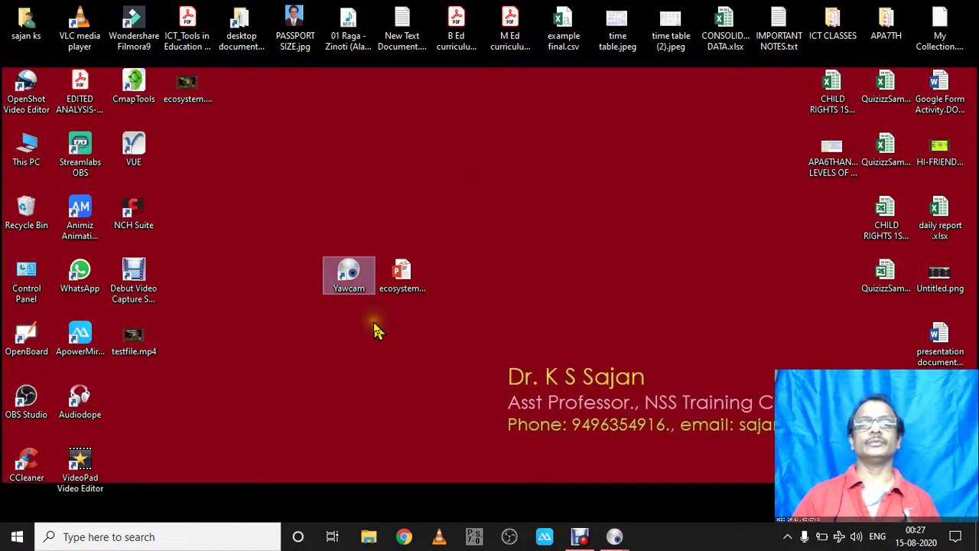
{"action": "left_click_drag", "start_coordinate": [139, 353], "coordinate": [520, 214]}
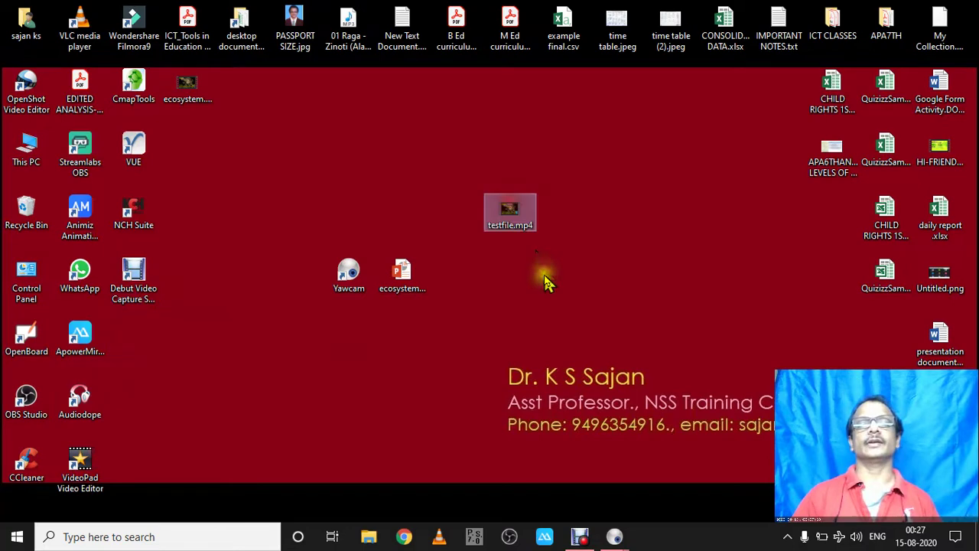
Step: Open testfile.mp4 in VLC media player, pause playback and close Yawcam to remove the live webcam overlay
{"action": "left_click", "coordinate": [505, 223]}
{"action": "double_click", "coordinate": [504, 223]}
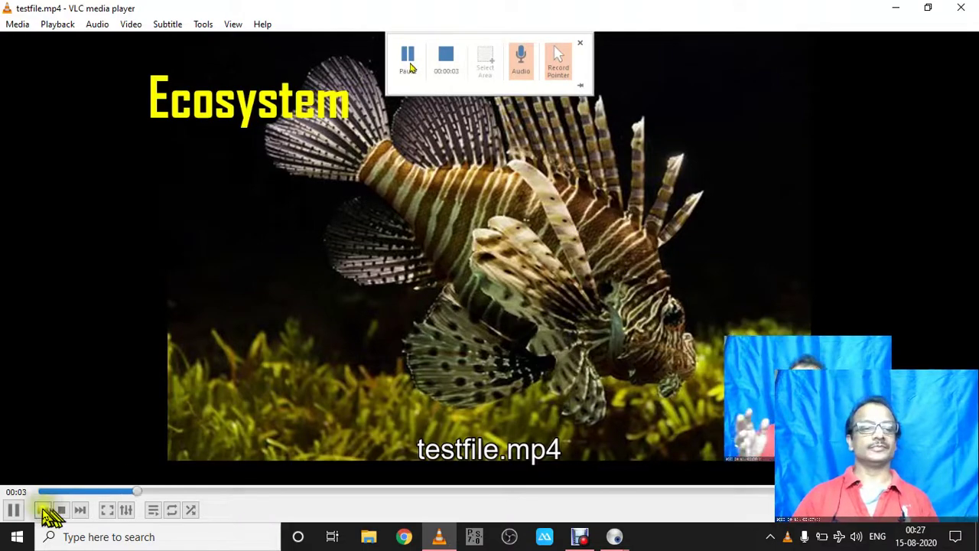
{"action": "left_click", "coordinate": [13, 510]}
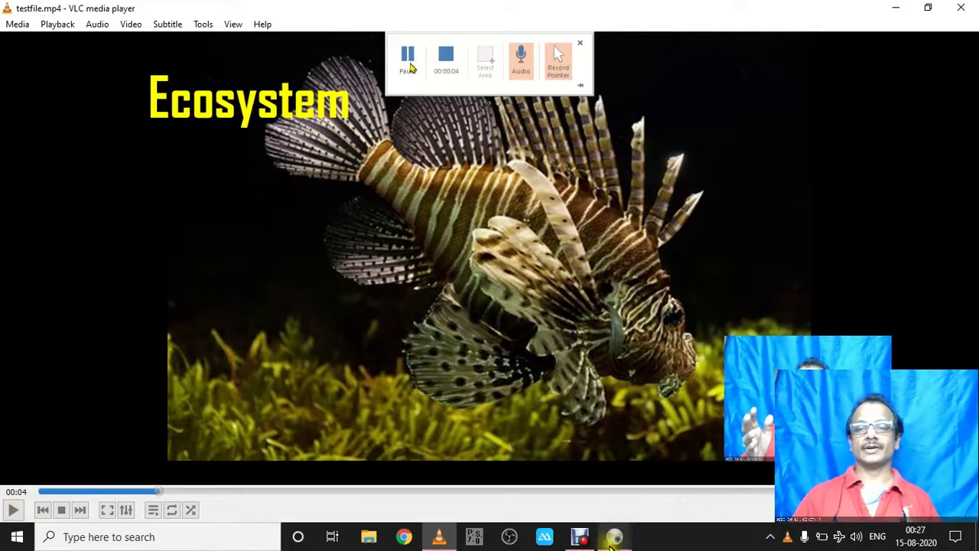
{"action": "mouse_move", "coordinate": [614, 536]}
{"action": "left_click", "coordinate": [596, 426]}
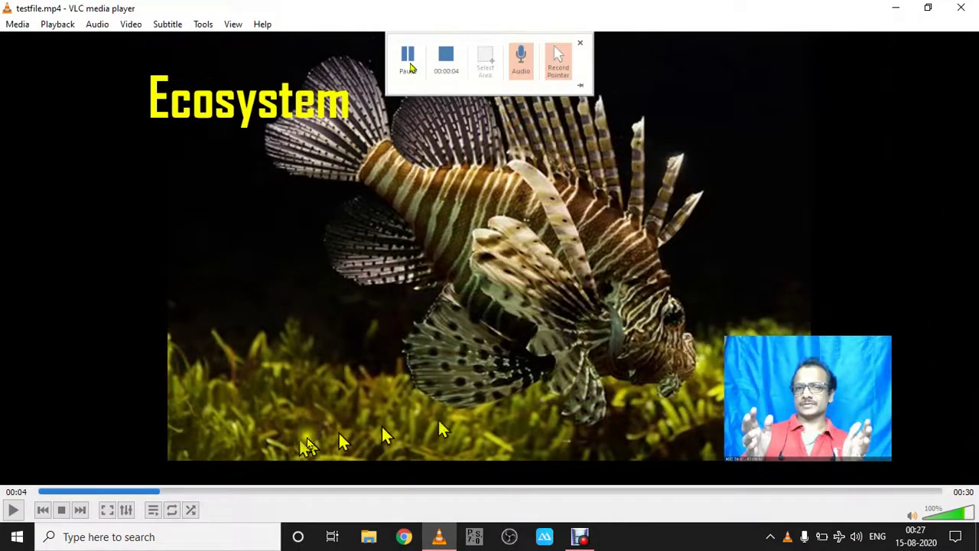
Step: Play the rest of testfile.mp4 to check the recorded slides and webcam overlay, pausing once, and close the player
{"action": "left_click", "coordinate": [11, 512]}
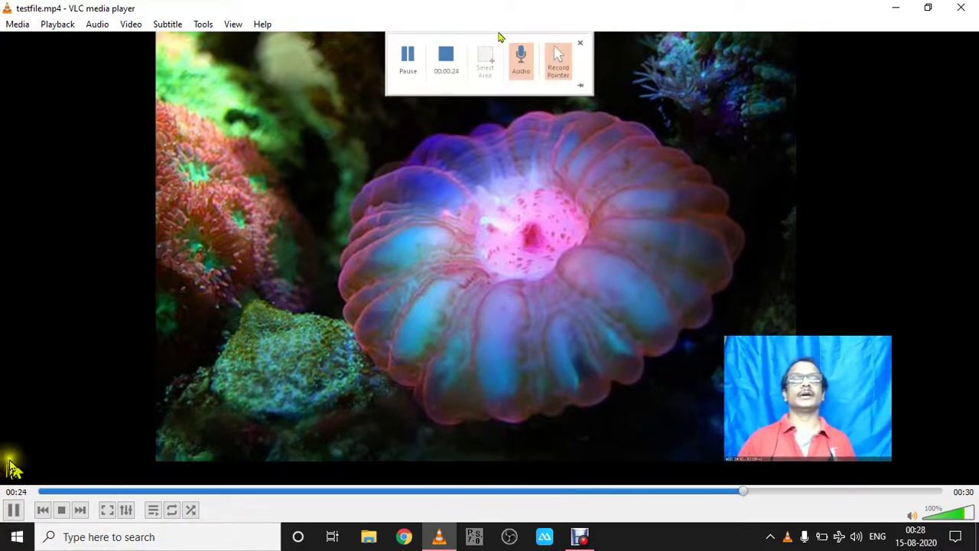
{"action": "left_click", "coordinate": [13, 510]}
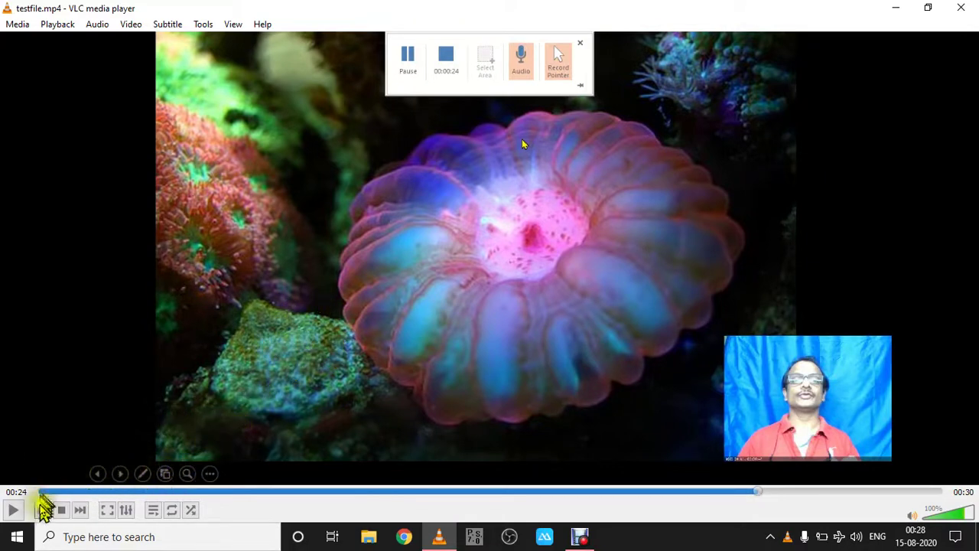
{"action": "left_click", "coordinate": [10, 510]}
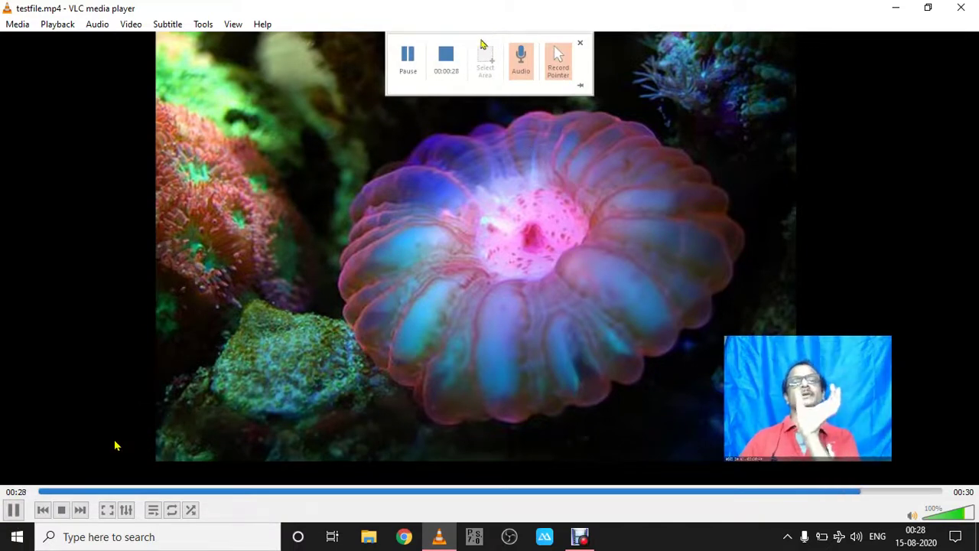
{"action": "left_click", "coordinate": [447, 61]}
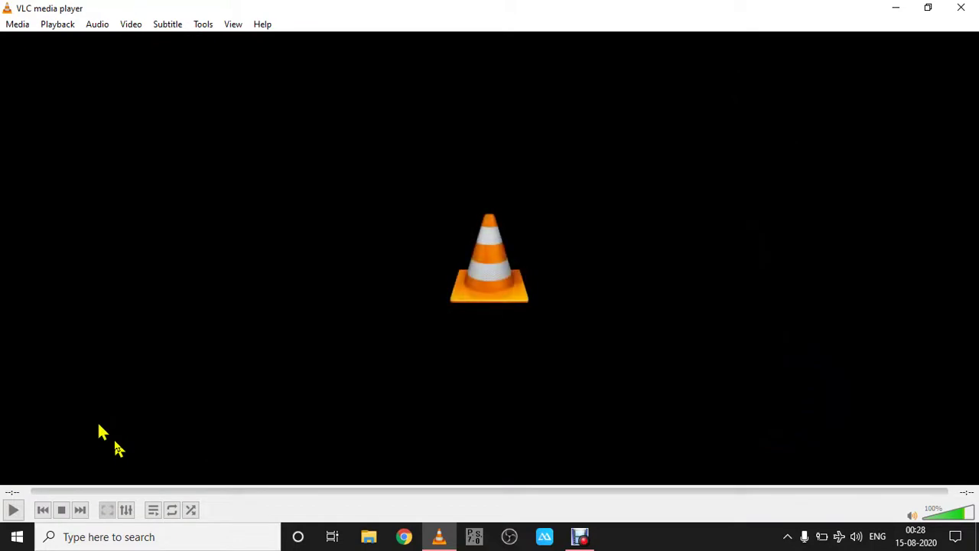
{"action": "left_click", "coordinate": [307, 391]}
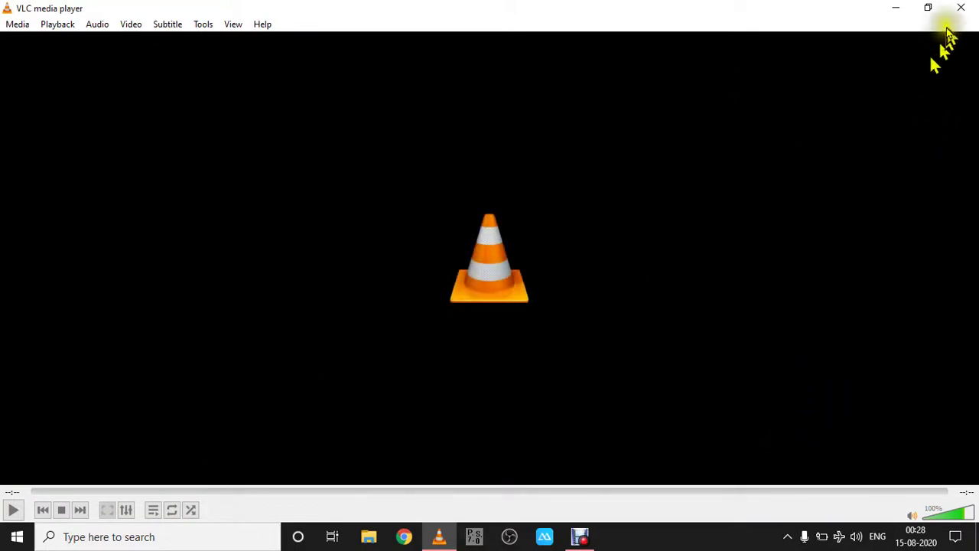
{"action": "left_click", "coordinate": [960, 7]}
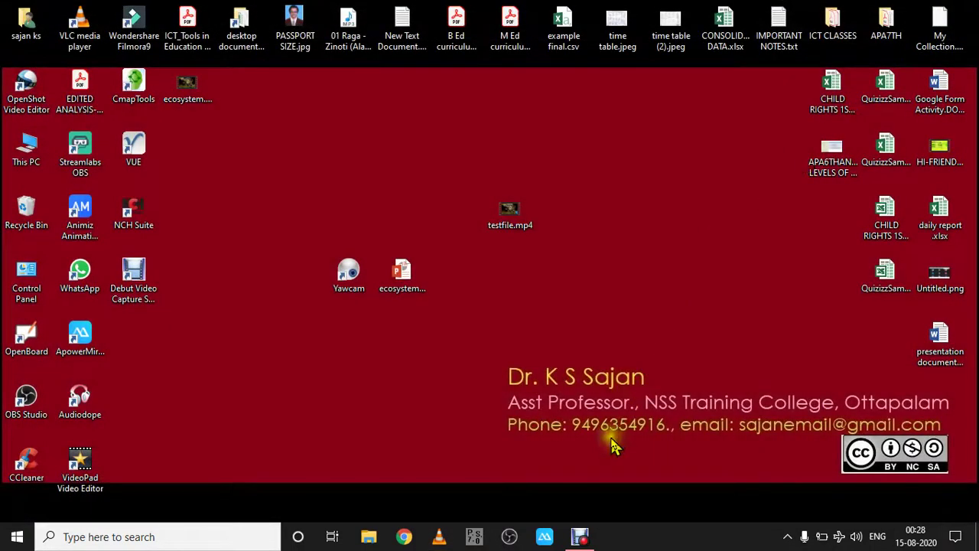